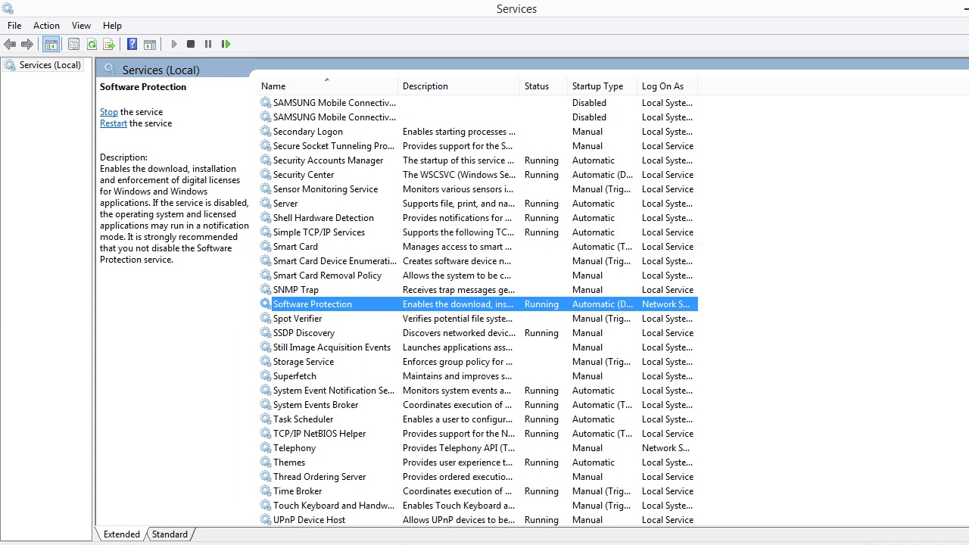
Step: Open the Properties dialog for the Software Protection (sppsvc) service from its context menu
right_click(471, 303)
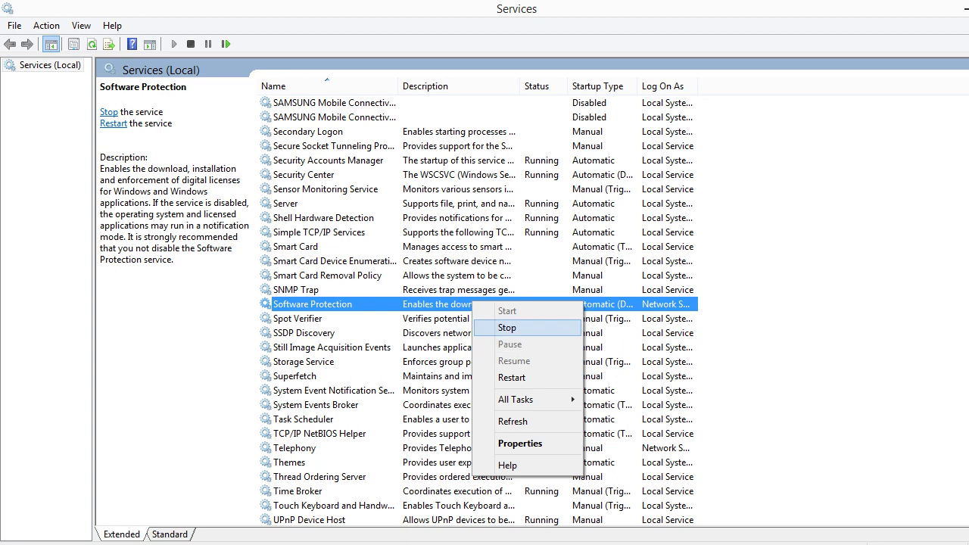
click(520, 444)
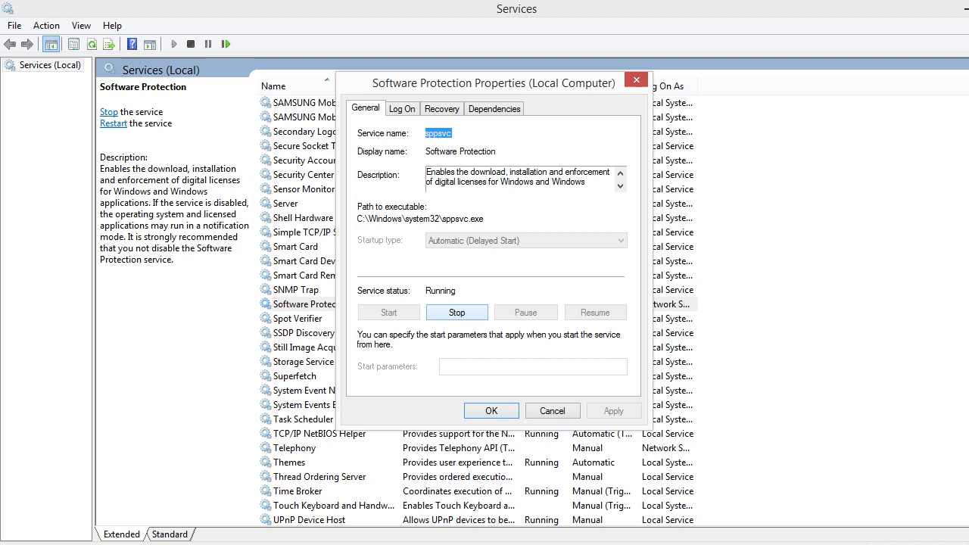
Step: Launch Resource Monitor by running perfmon.exe /res from the Run dialog
key(super+r)
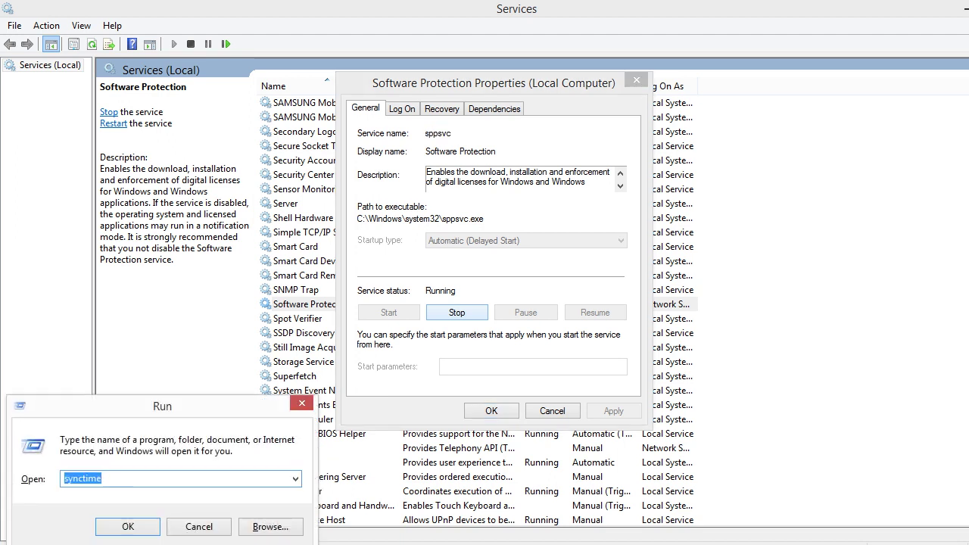
text(per)
key(Down)
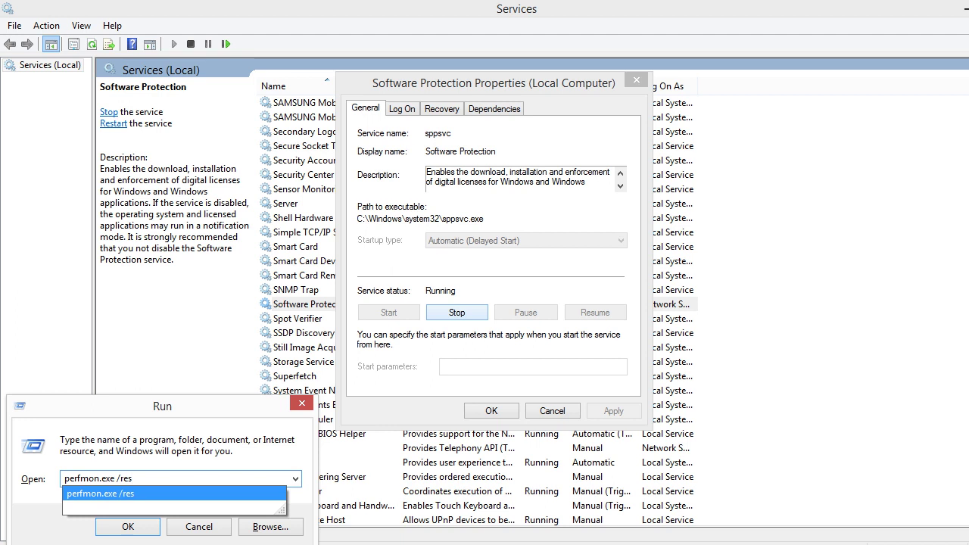
key(Return)
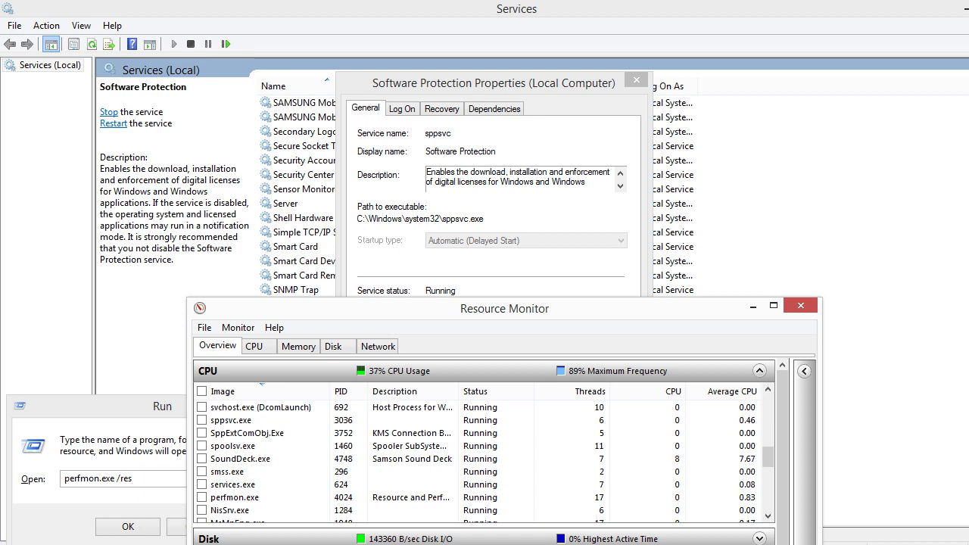
Step: Suspend the sppsvc.exe process (PID 3036) in Resource Monitor's CPU list
drag(379, 309, 386, 176)
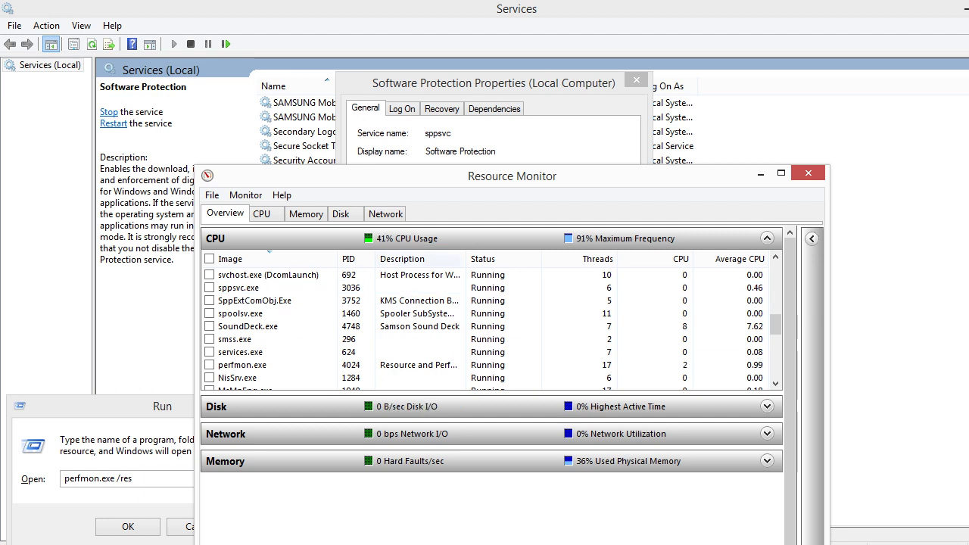
click(238, 288)
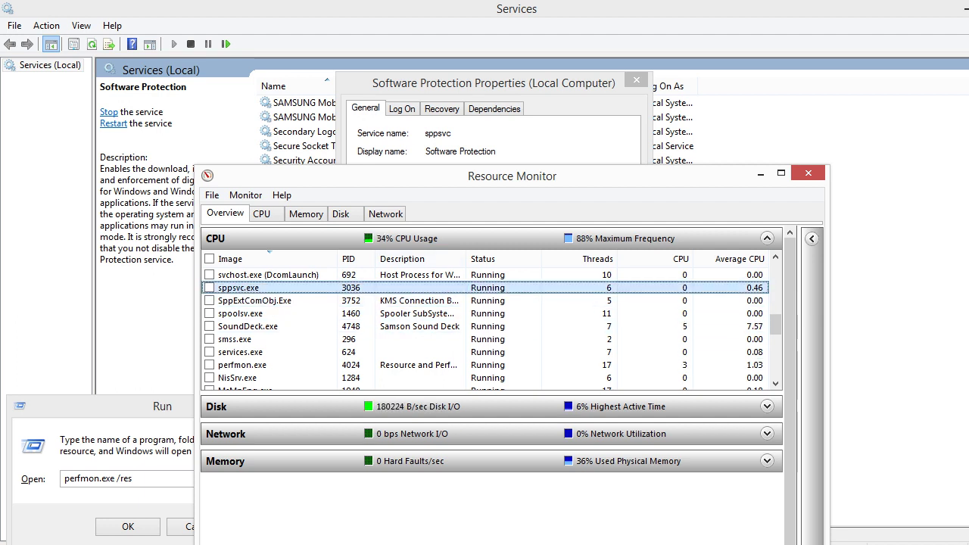
right_click(277, 288)
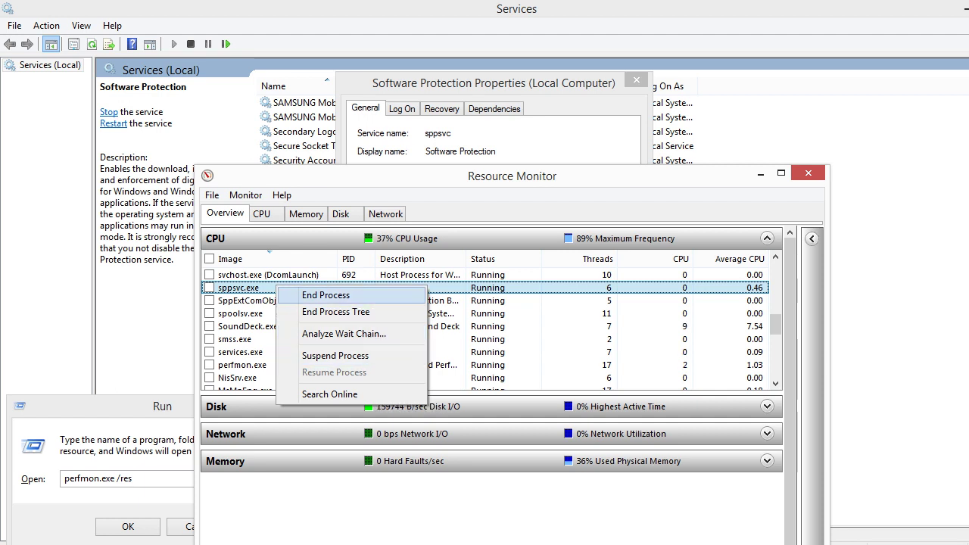
key(Escape)
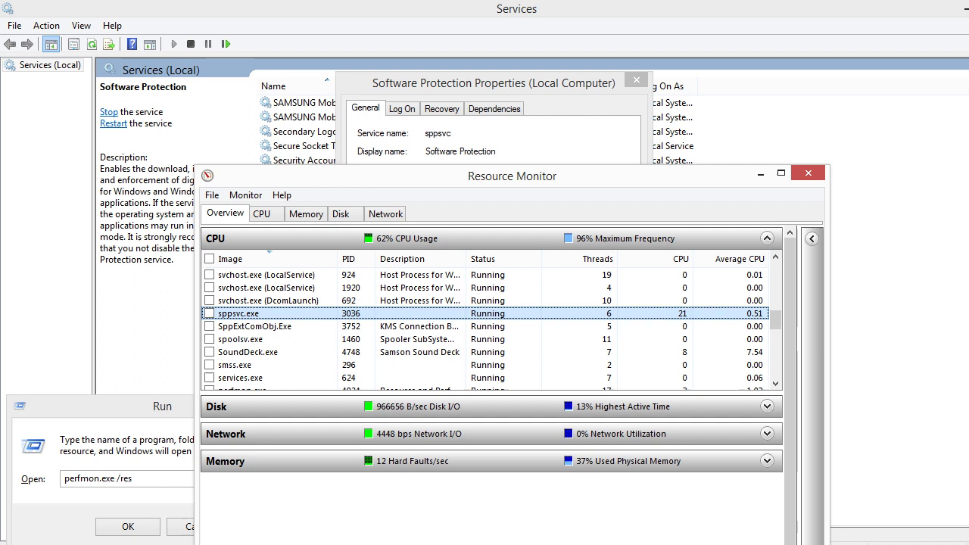
right_click(263, 314)
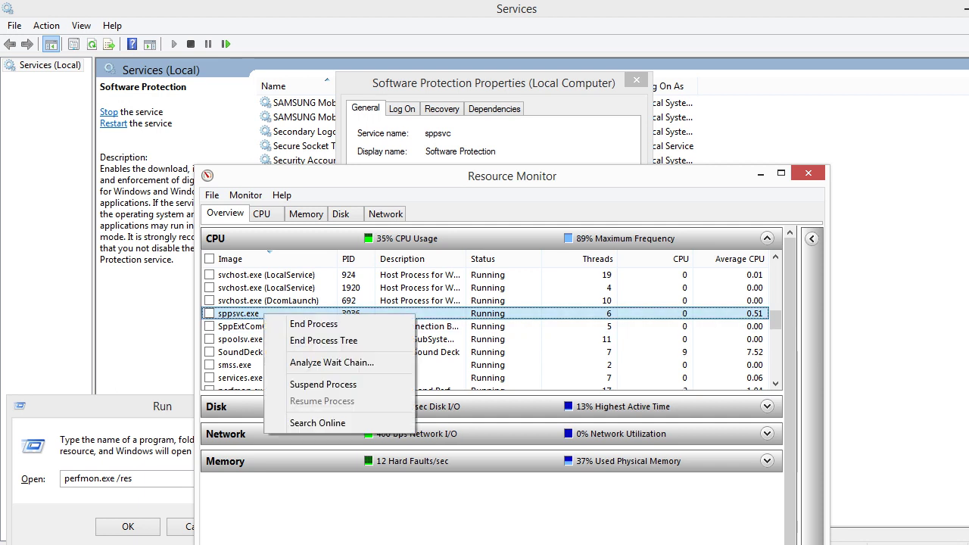
click(323, 384)
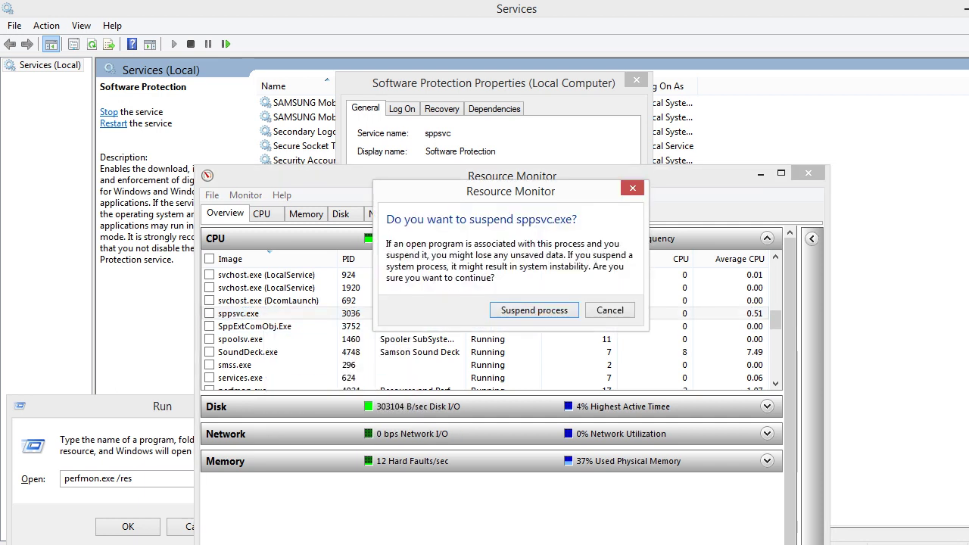
key(Return)
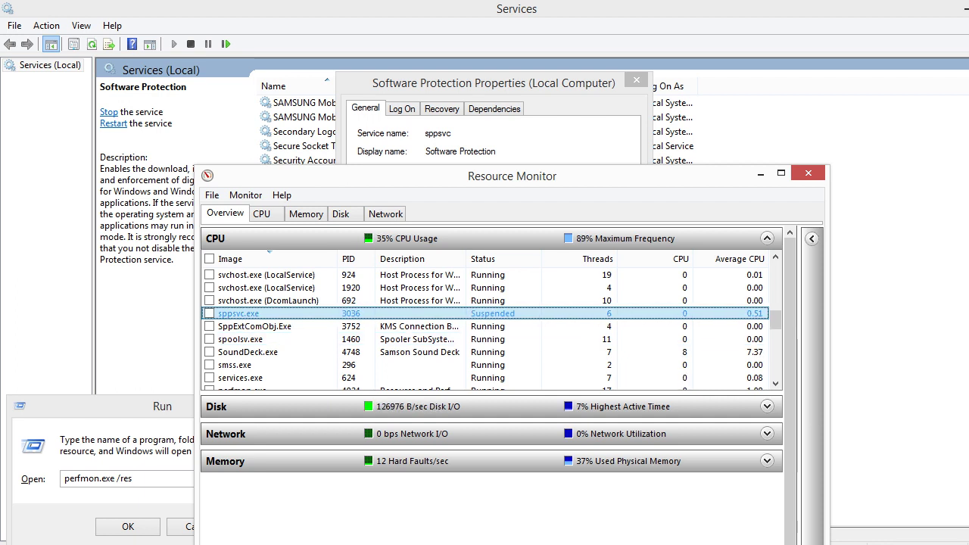
key(alt+Tab)
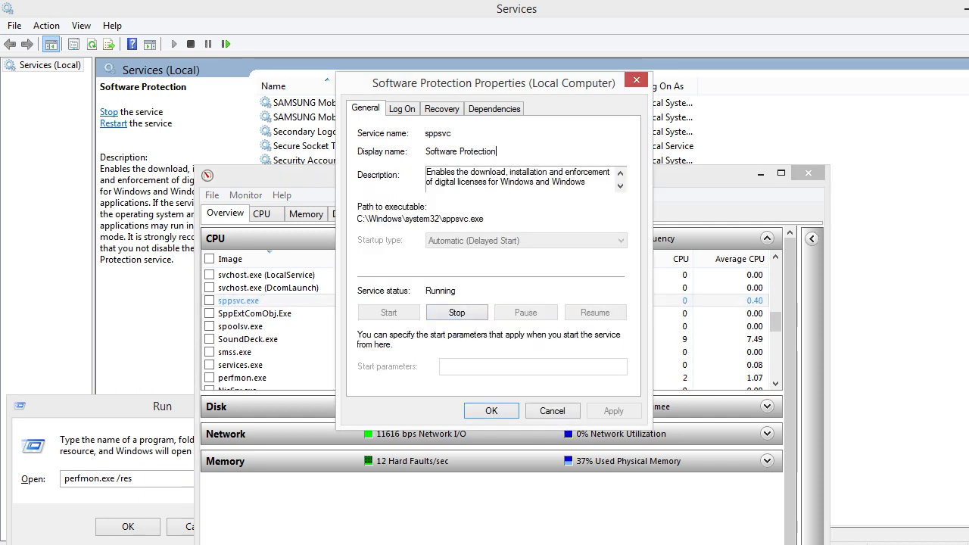
key(alt+Tab)
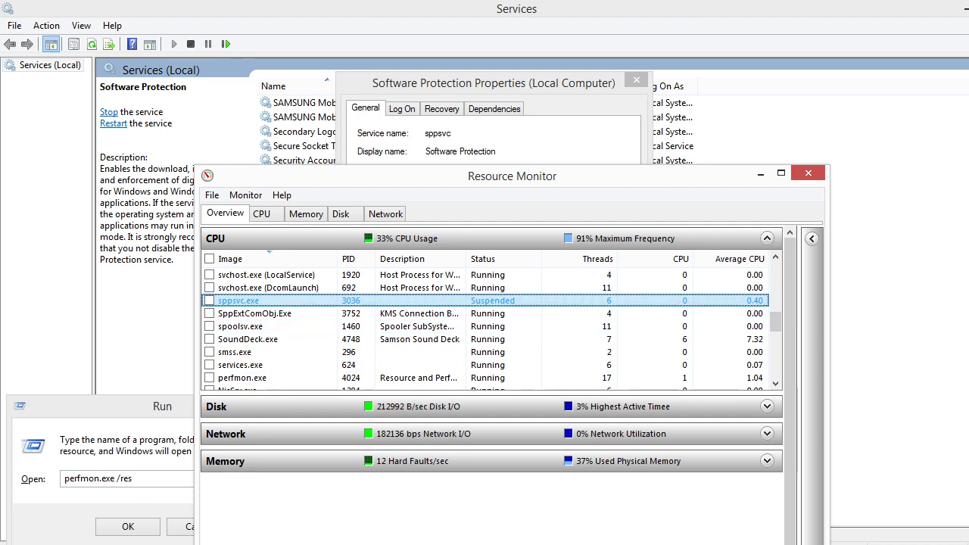
Step: Launch Task Scheduler by running taskschd.msc from the Run dialog
key(alt+Tab)
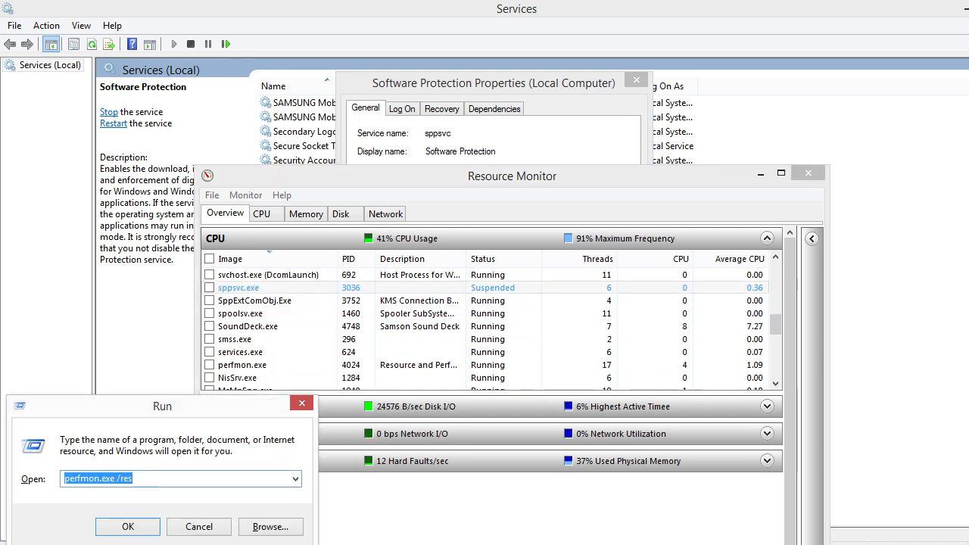
text(ta)
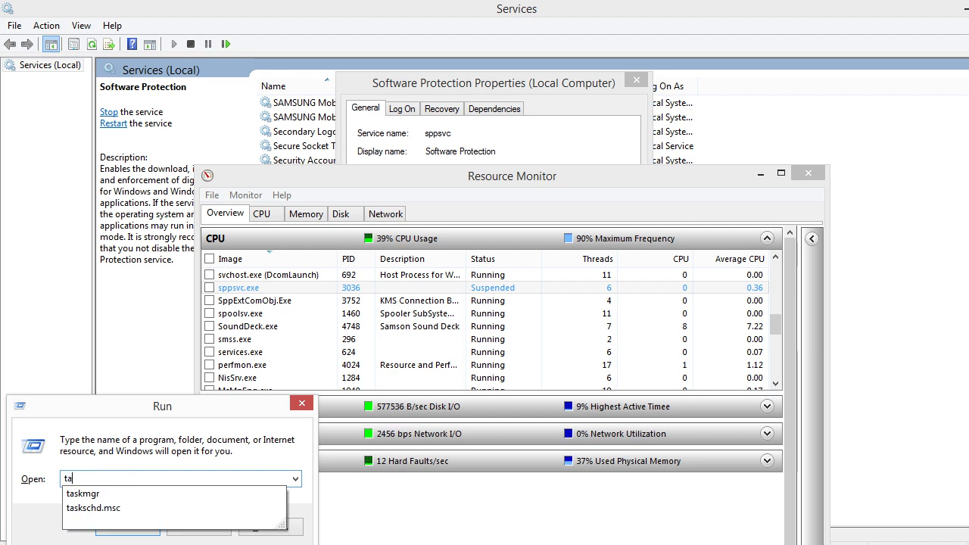
text(skmgr)
key(Down)
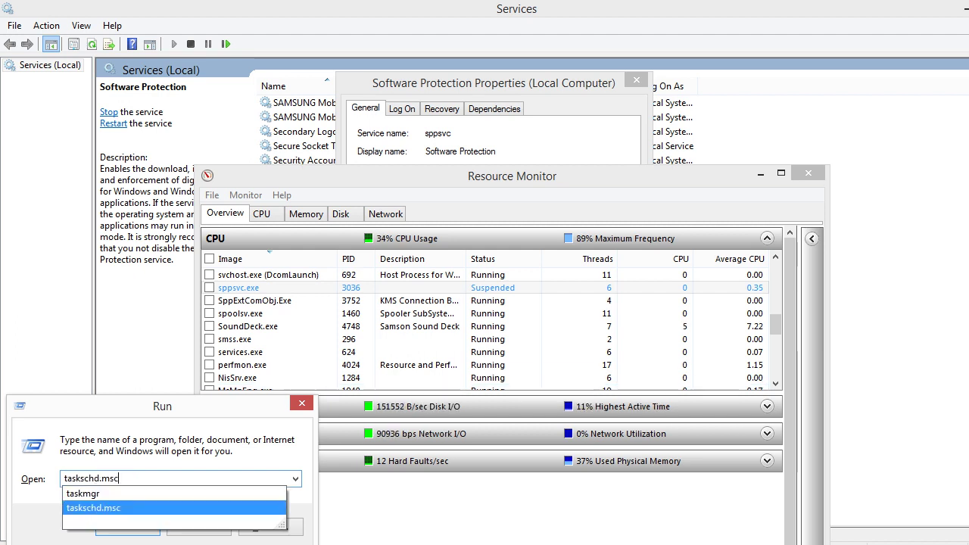
key(Return)
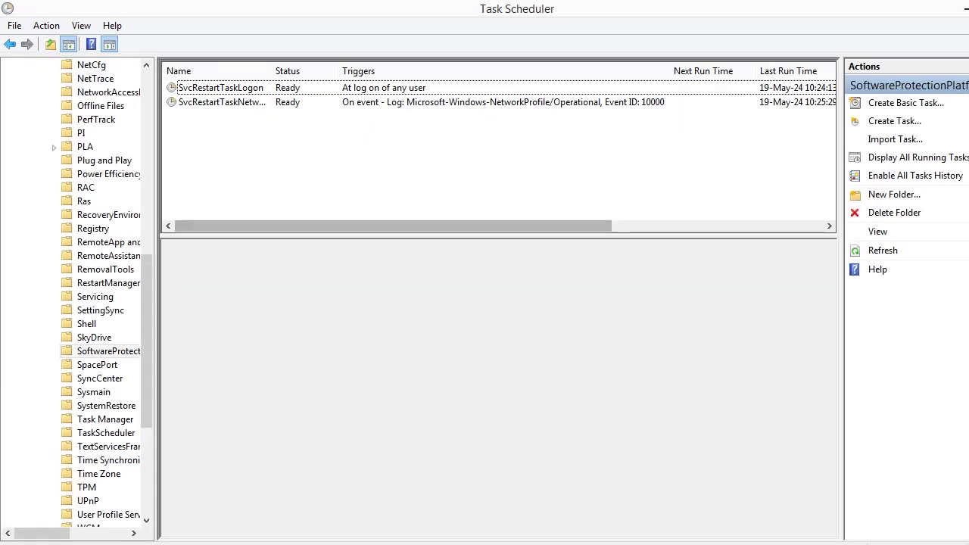
Step: Select the SoftwareProtectionPlatform folder and display the SvcRestartTaskLogon task's details
scroll(106, 294, up, 3)
scroll(106, 294, down, 1)
scroll(107, 293, down, 2)
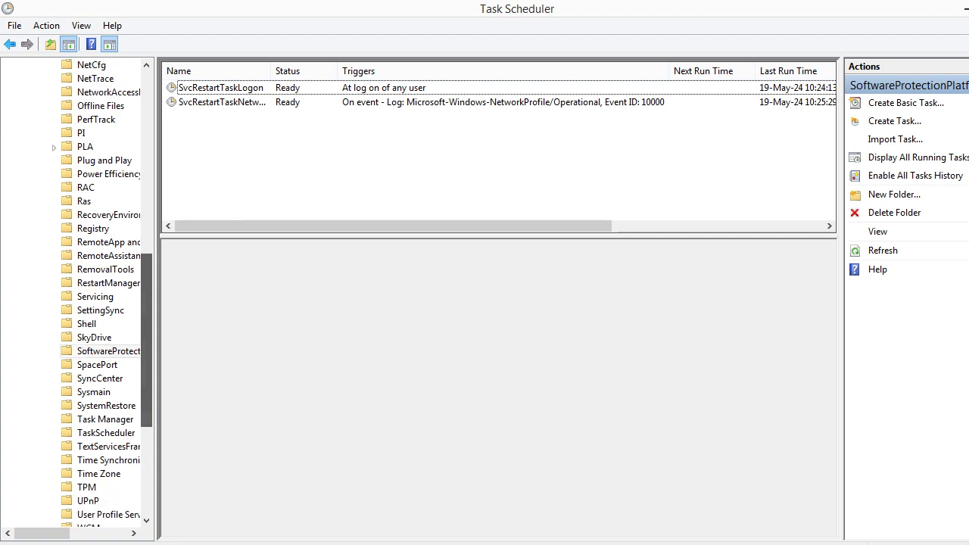
click(106, 351)
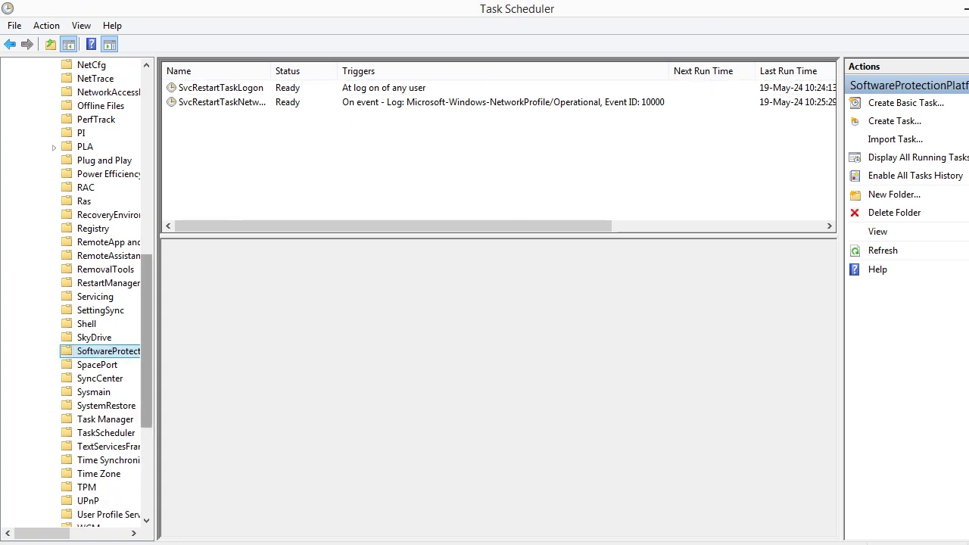
scroll(106, 351, up, 12)
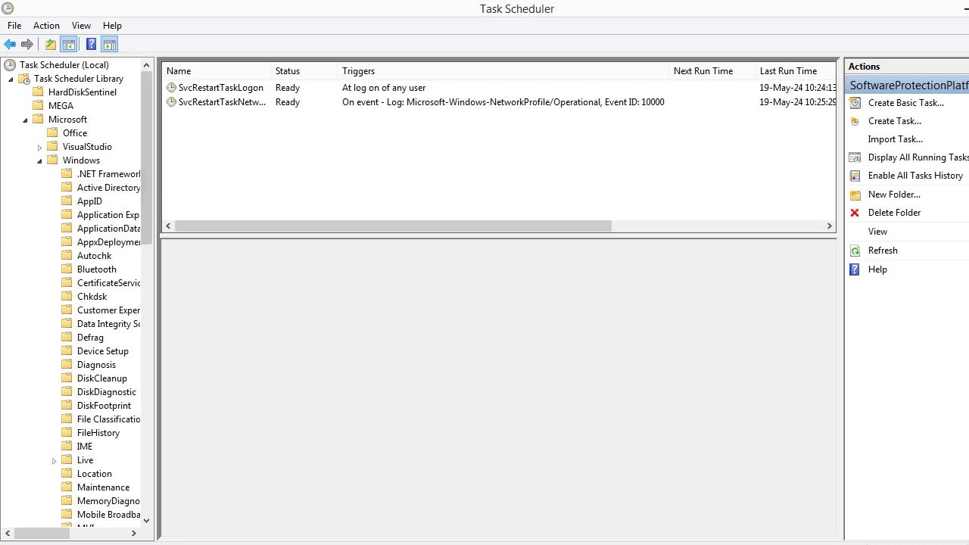
scroll(106, 350, down, 4)
scroll(106, 350, down, 6)
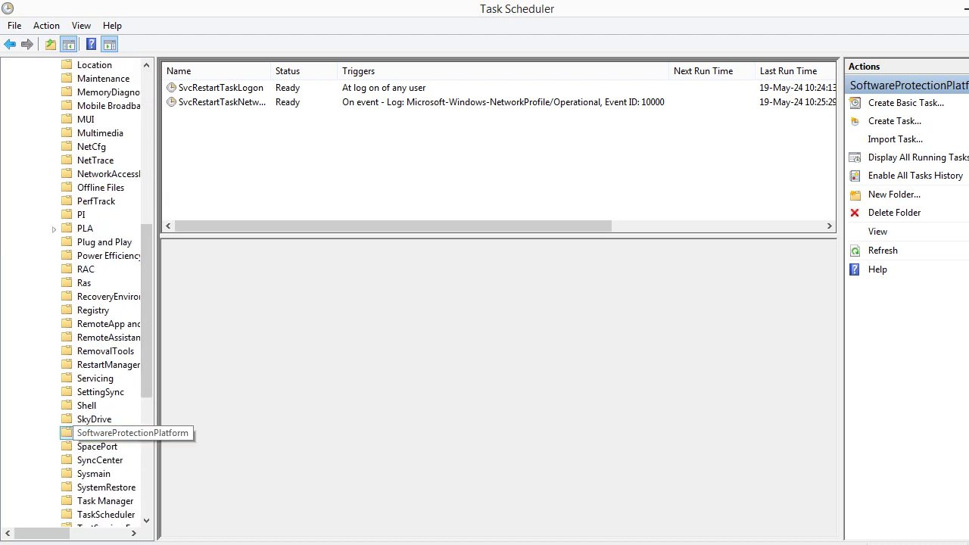
key(Tab)
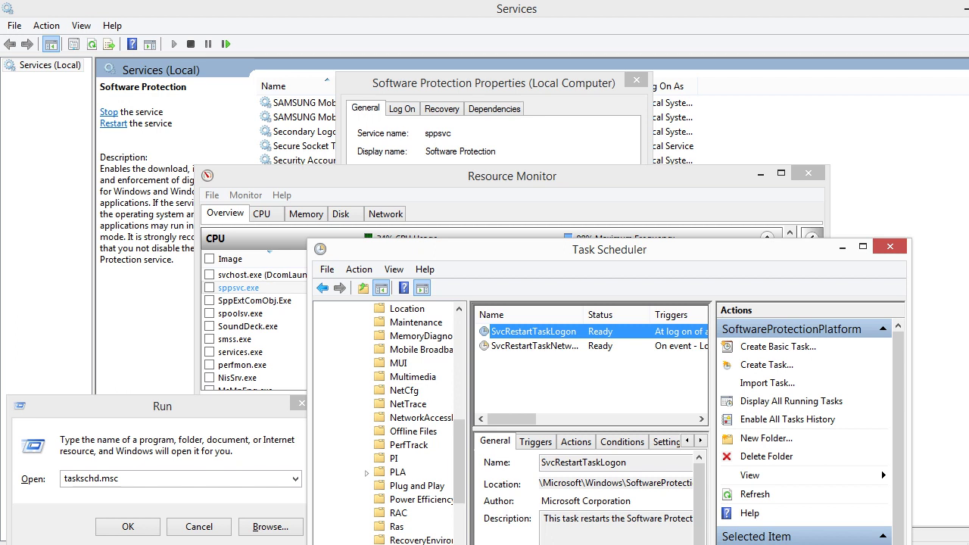
Step: Request a stop of Software Protection, then open the suspended sppsvc.exe's actions in Resource Monitor
key(alt+Tab)
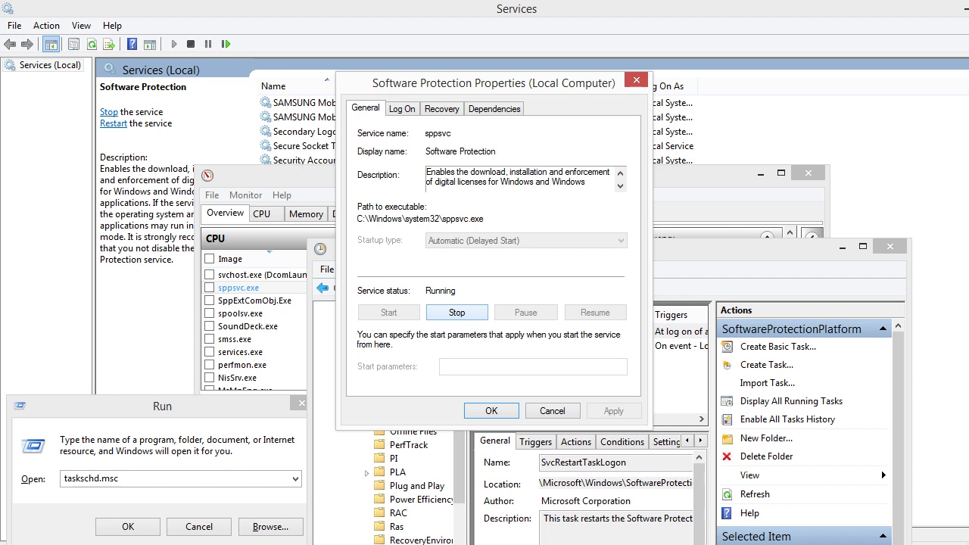
click(456, 312)
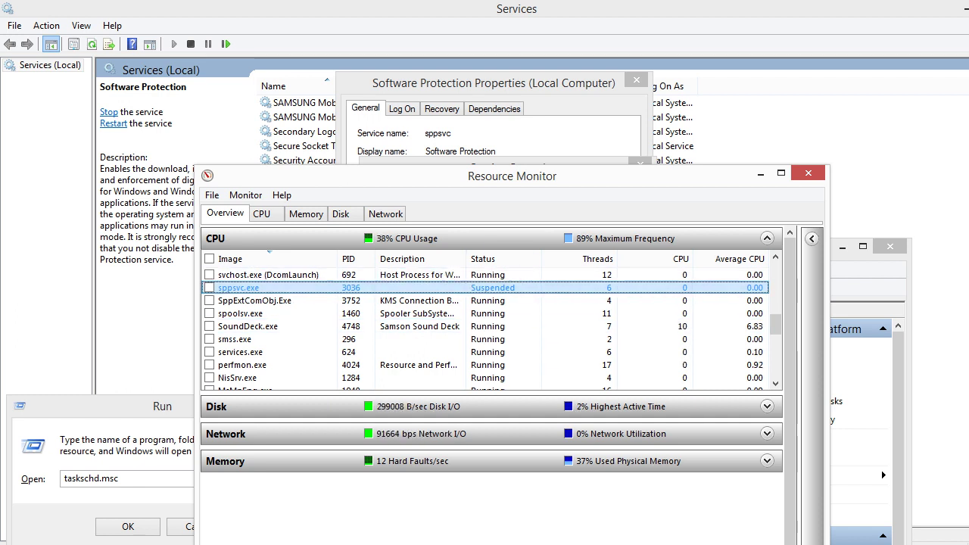
right_click(441, 288)
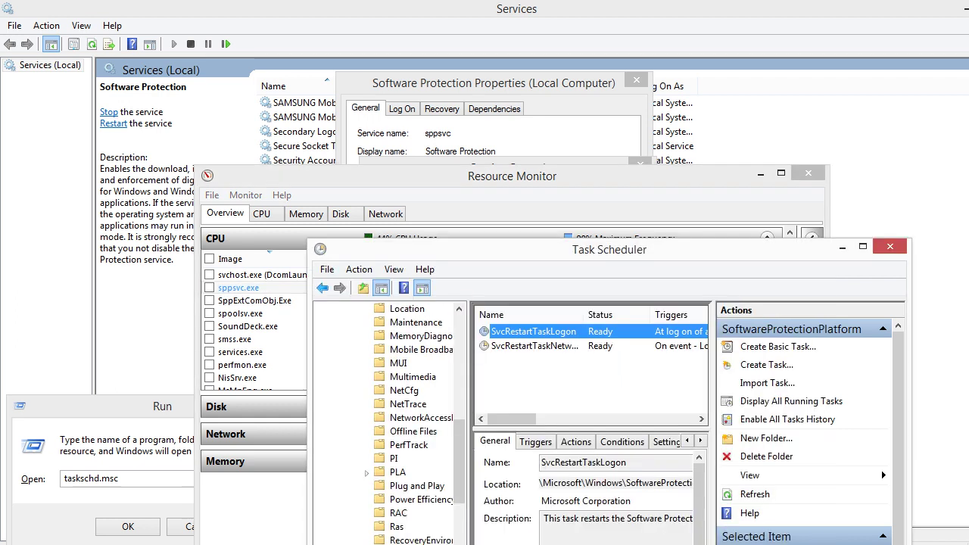
Step: Maximize Task Scheduler, review SvcRestartTaskNetwork, then return to SvcRestartTaskLogon
key(super+Up)
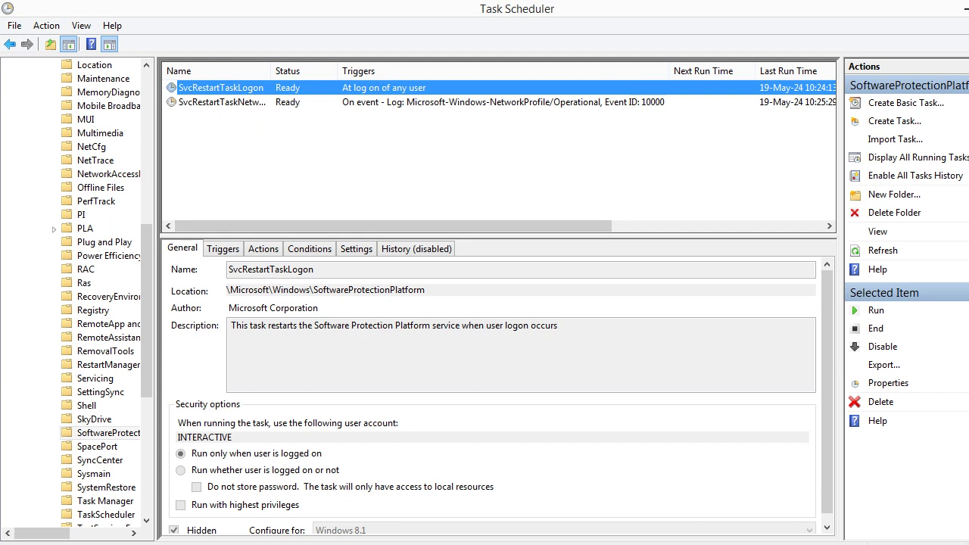
key(Down)
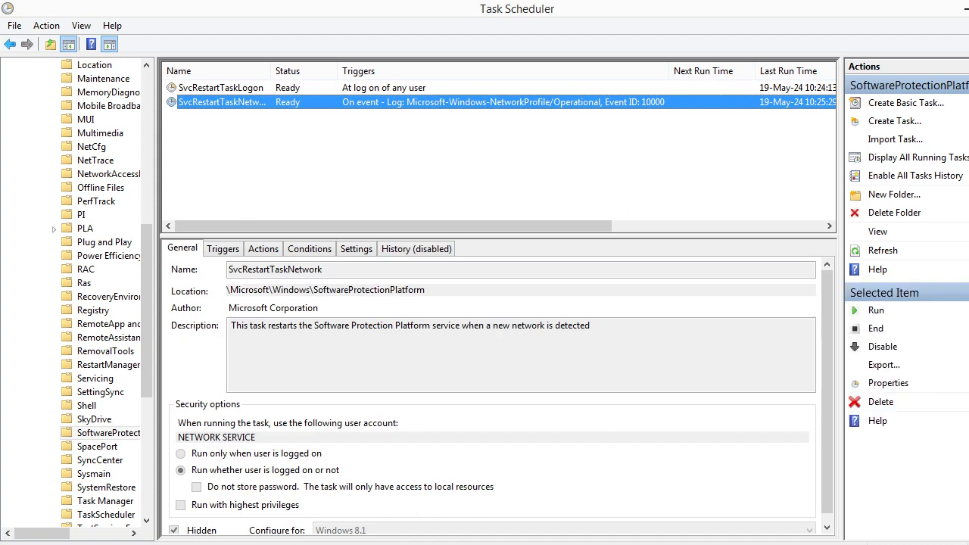
key(Up)
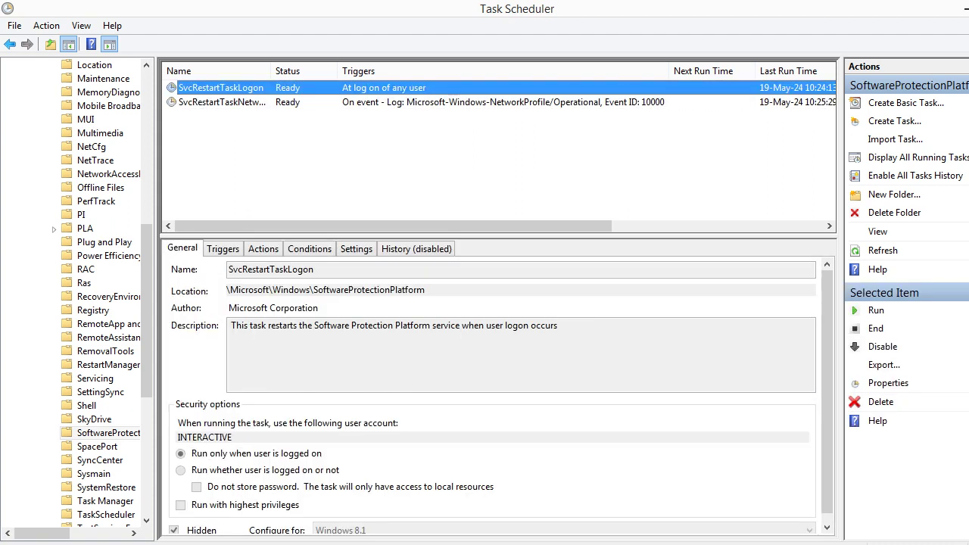